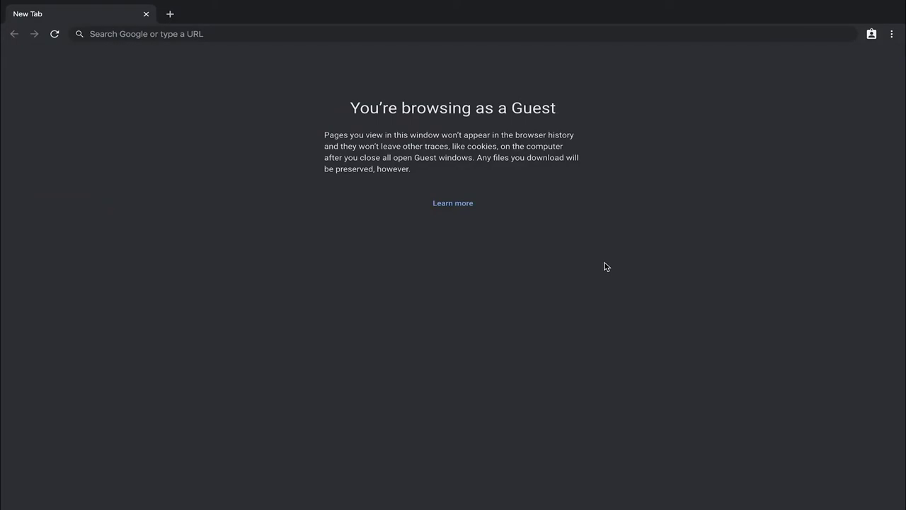
# Join the Mac to the open 'Linksys Extender Setup - B85' Wi-Fi network.
pyautogui.click(749, 6)
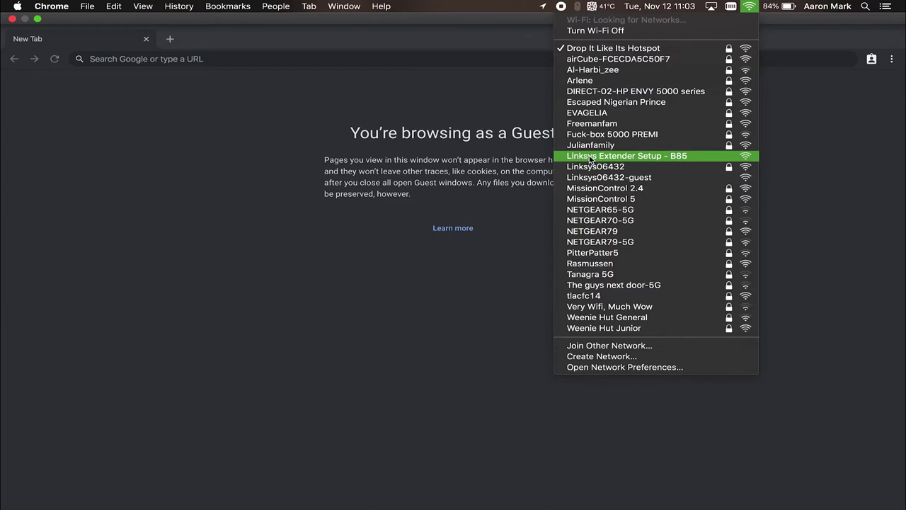
pyautogui.click(589, 157)
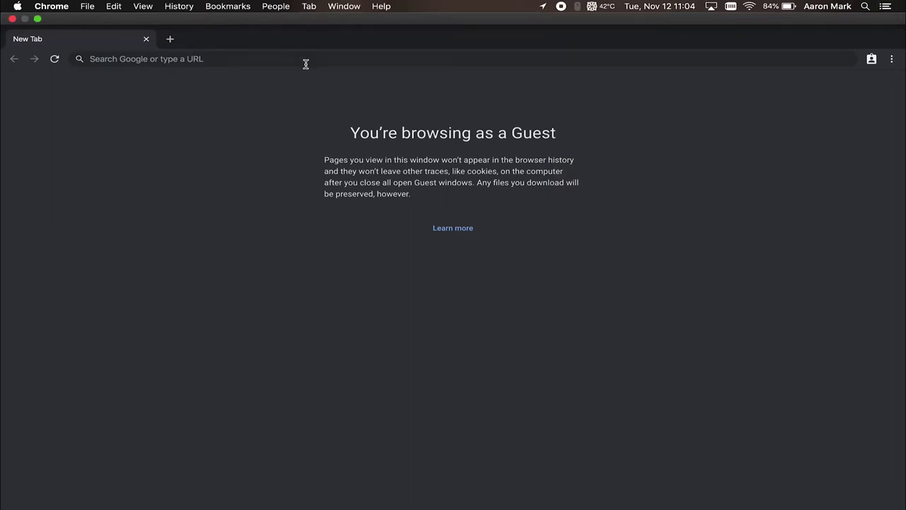
pyautogui.click(187, 62)
pyautogui.press('ctrl+super+f')
pyautogui.write('htt')
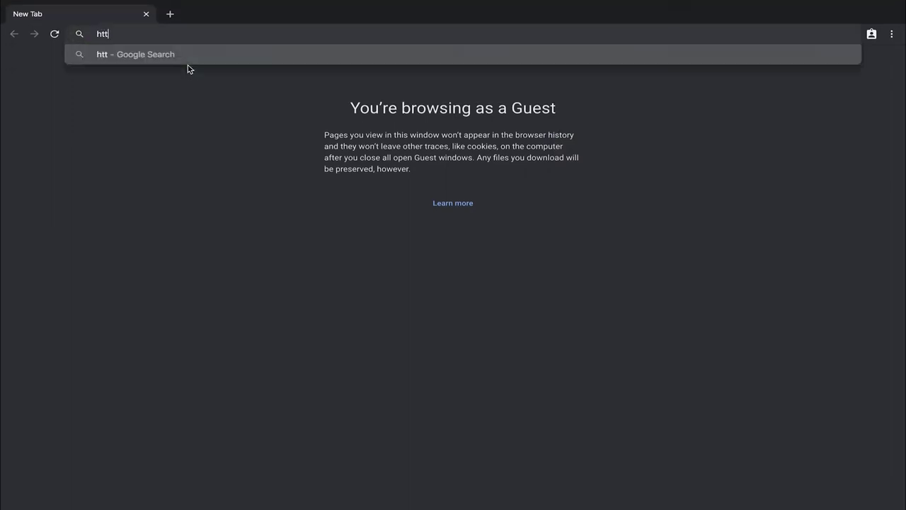
pyautogui.write('p://')
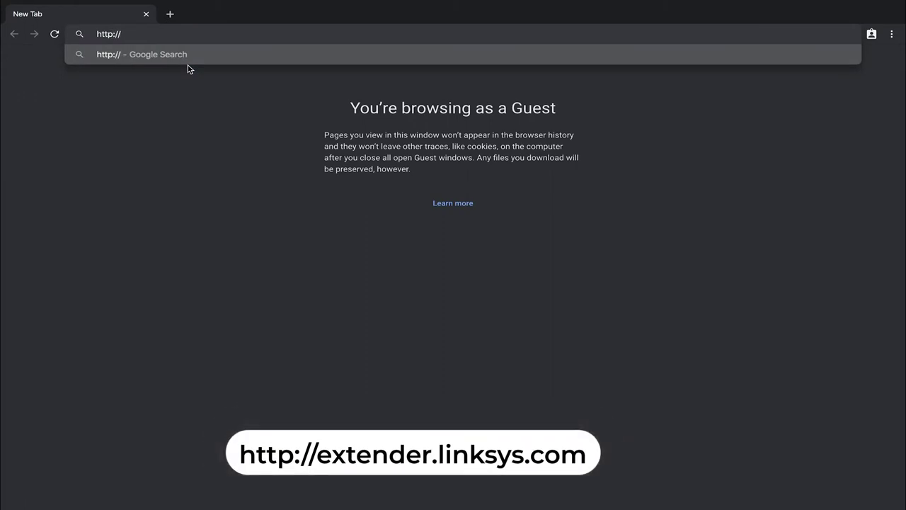
pyautogui.write('ext')
pyautogui.press('Return')
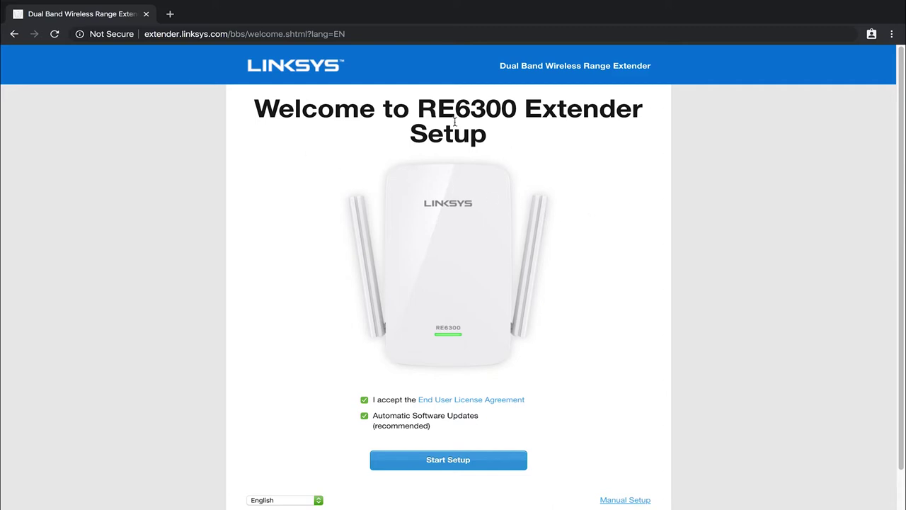
# With the licence and automatic updates accepted, start the RE6300 extender setup.
pyautogui.scroll(-1, 477, 167)
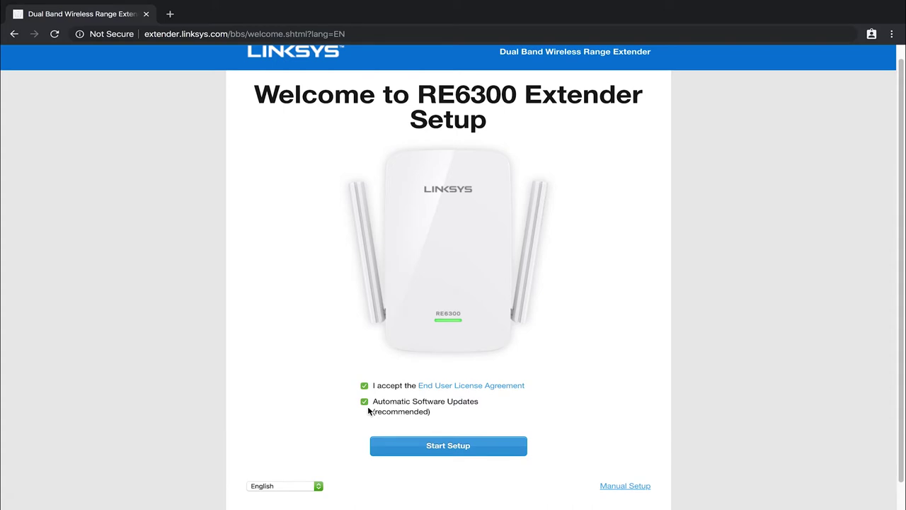
pyautogui.click(434, 447)
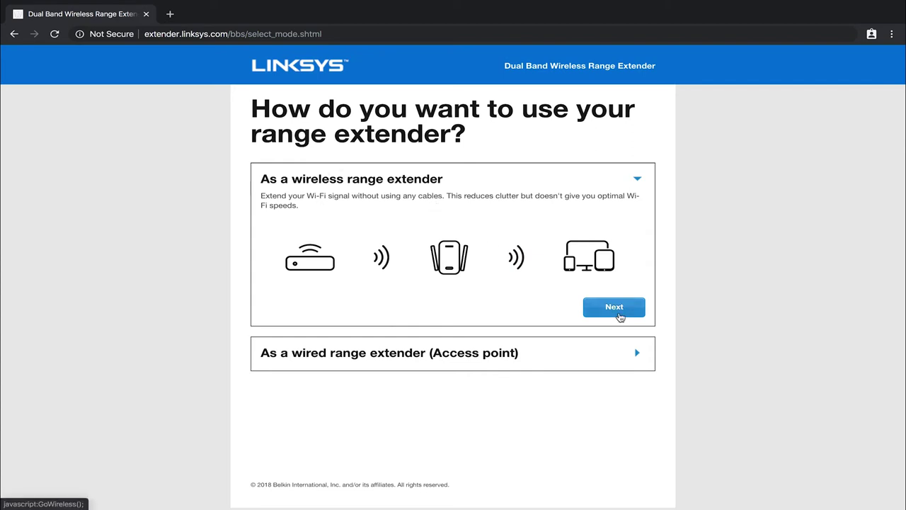
# Use the device as a wireless range extender and pick the Escaped Nigerian Prince network.
pyautogui.click(616, 312)
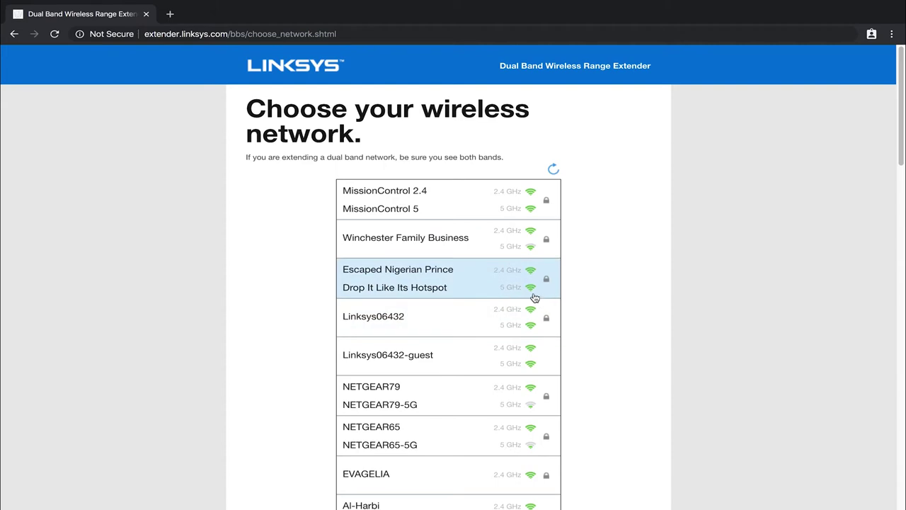
pyautogui.click(433, 290)
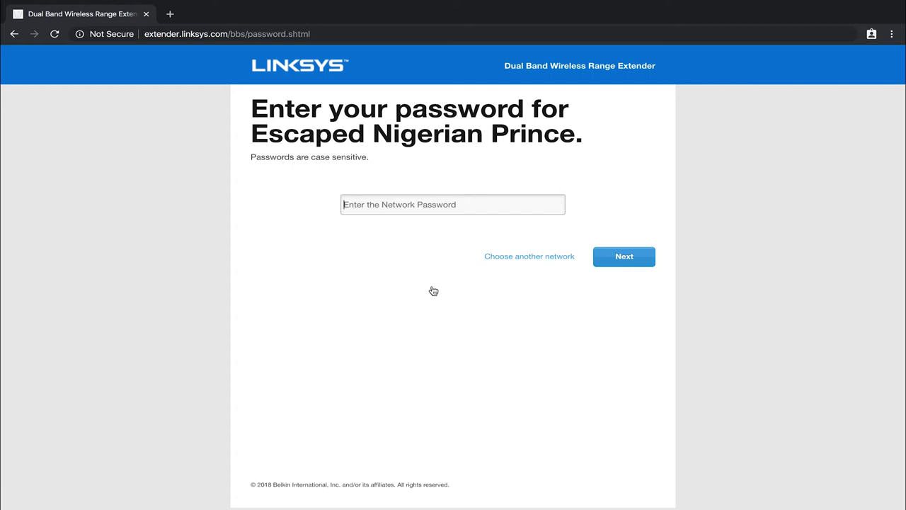
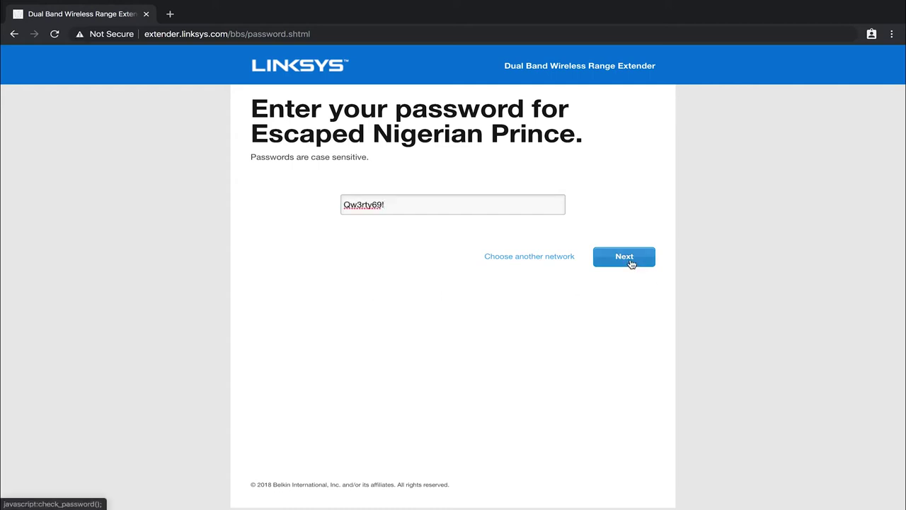
# Submit the Wi-Fi passwords for Escaped Nigerian Prince and Drop It Like Its Hotspot.
pyautogui.click(630, 262)
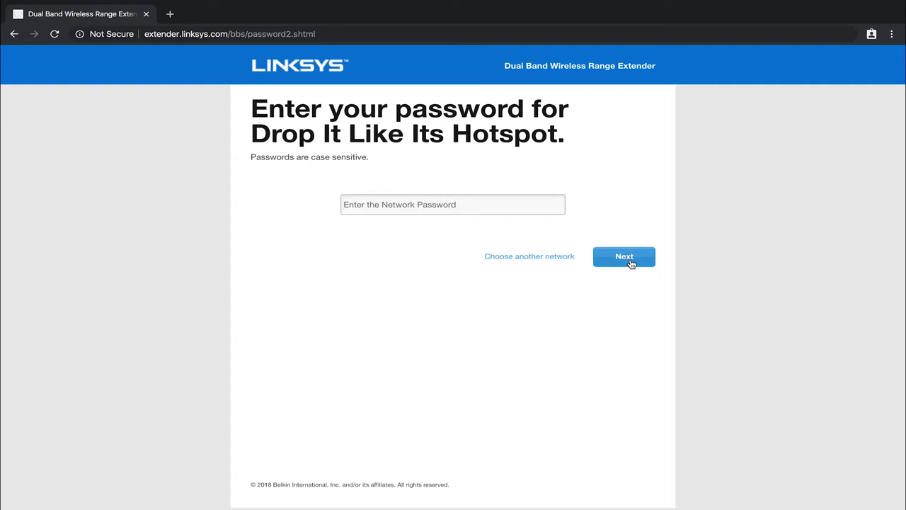
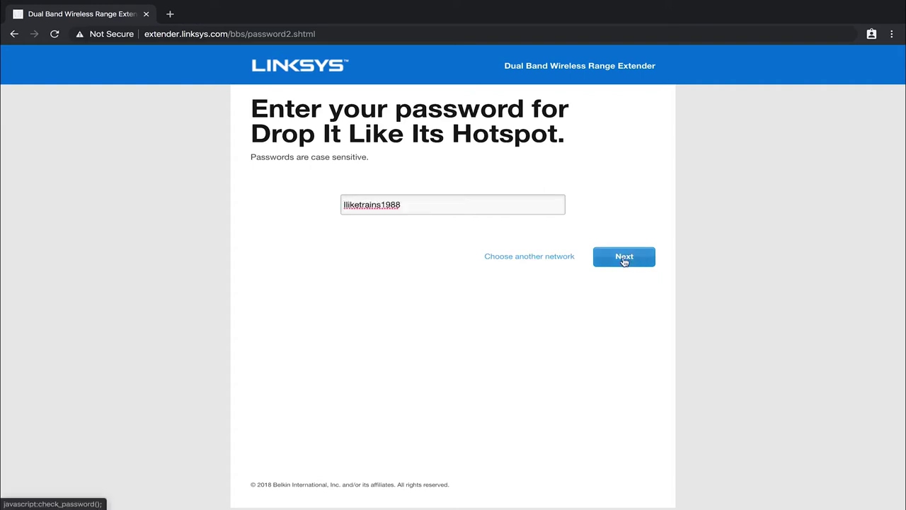
pyautogui.click(625, 259)
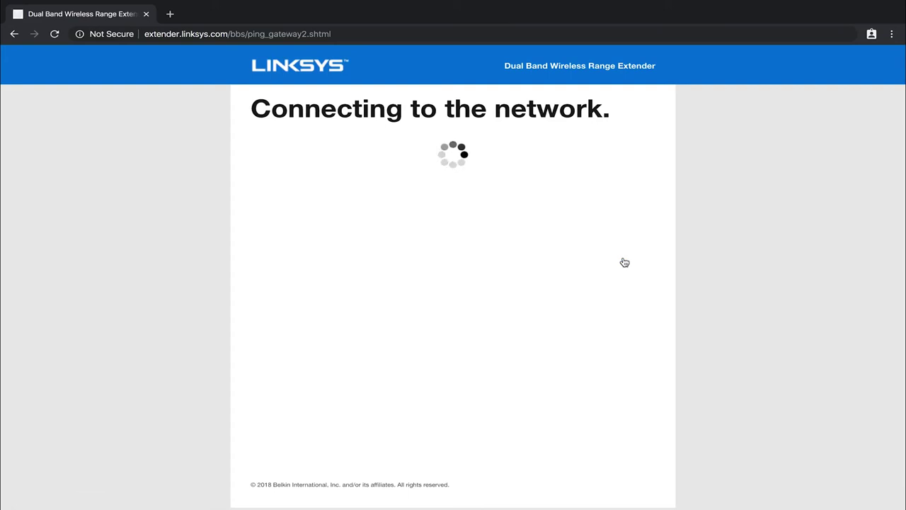
# Review the 2.4 GHz and 5 GHz '_Ext' extended network names and accept them.
pyautogui.scroll(-1, 624, 263)
pyautogui.scroll(-1, 624, 263)
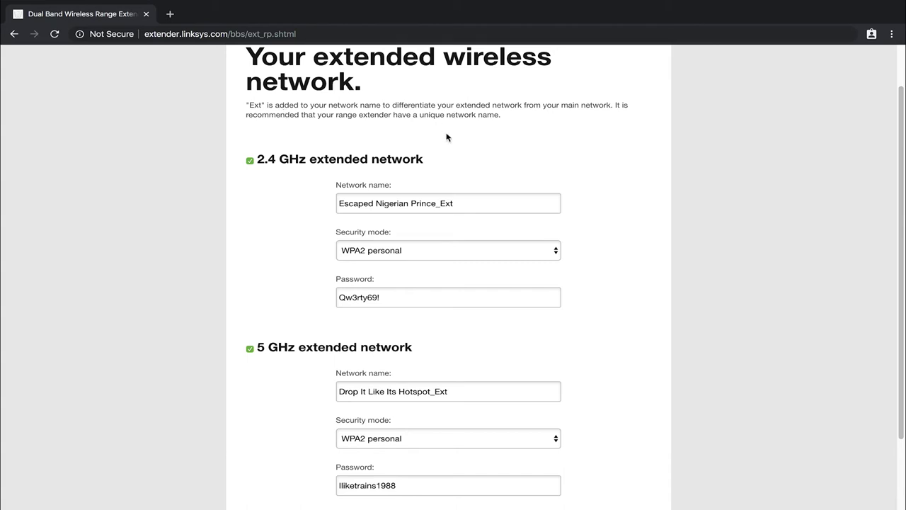
pyautogui.click(440, 205)
pyautogui.scroll(-2, 508, 247)
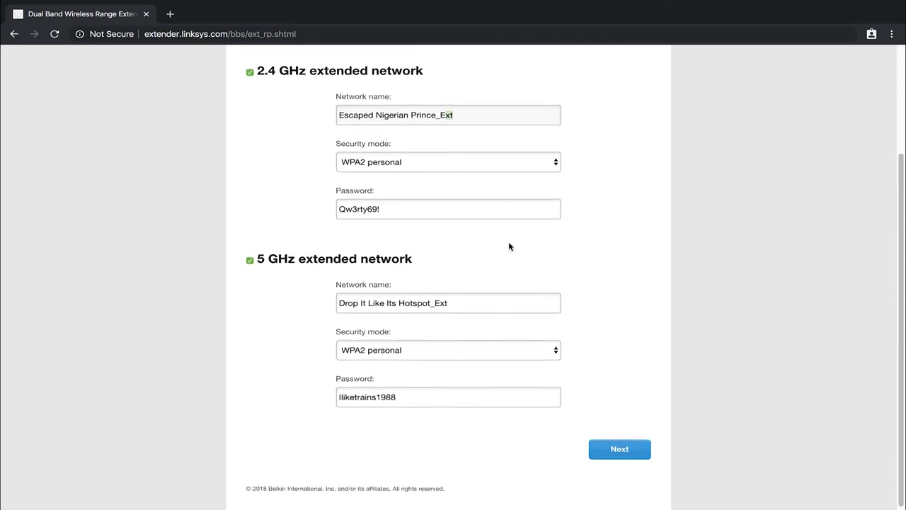
pyautogui.click(621, 450)
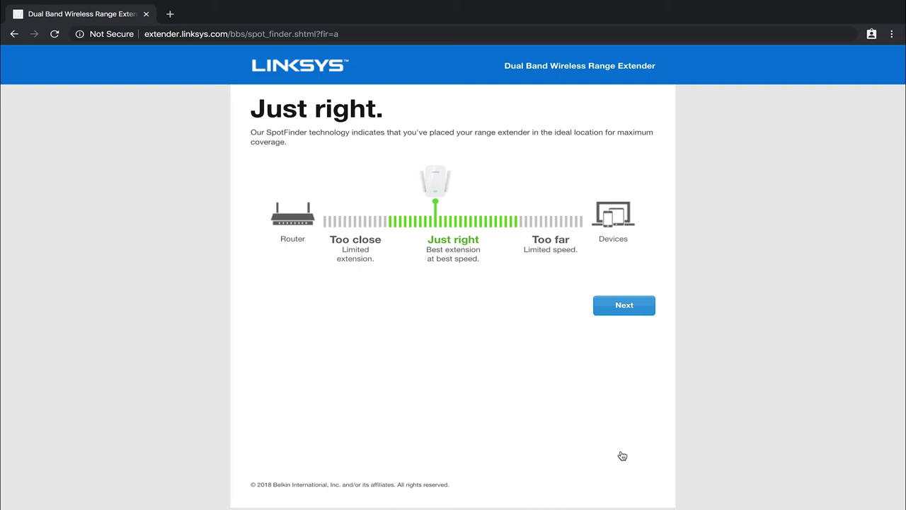
# Continue past SpotFinder, then enter, confirm and save a new extender admin password.
pyautogui.click(625, 318)
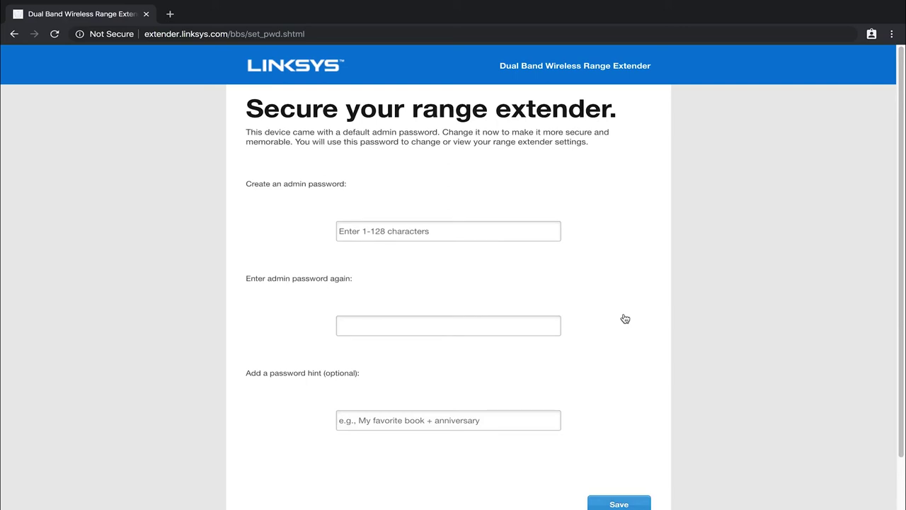
pyautogui.click(451, 228)
pyautogui.press('Tab')
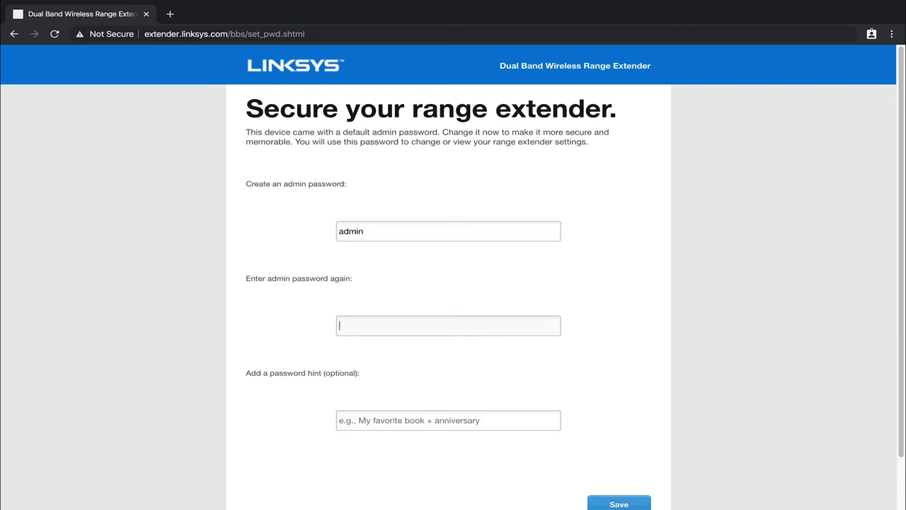
pyautogui.scroll(-1, 521, 469)
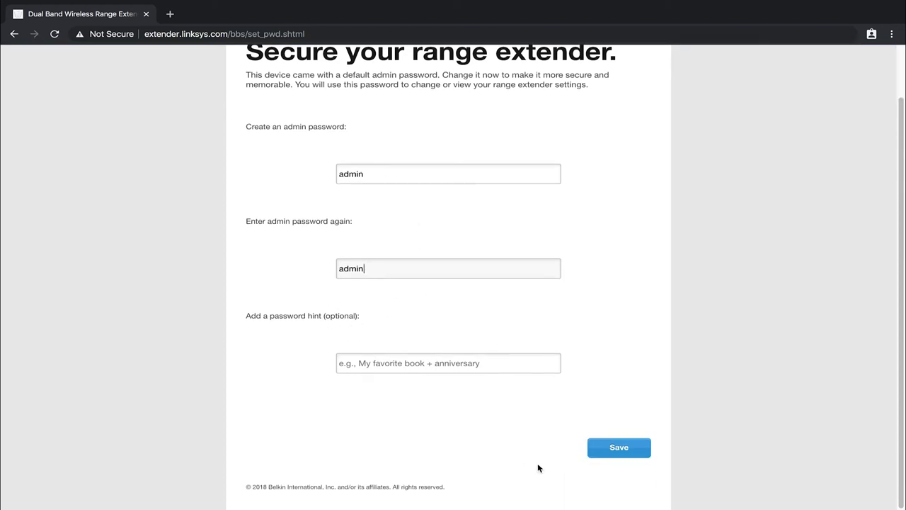
pyautogui.click(613, 450)
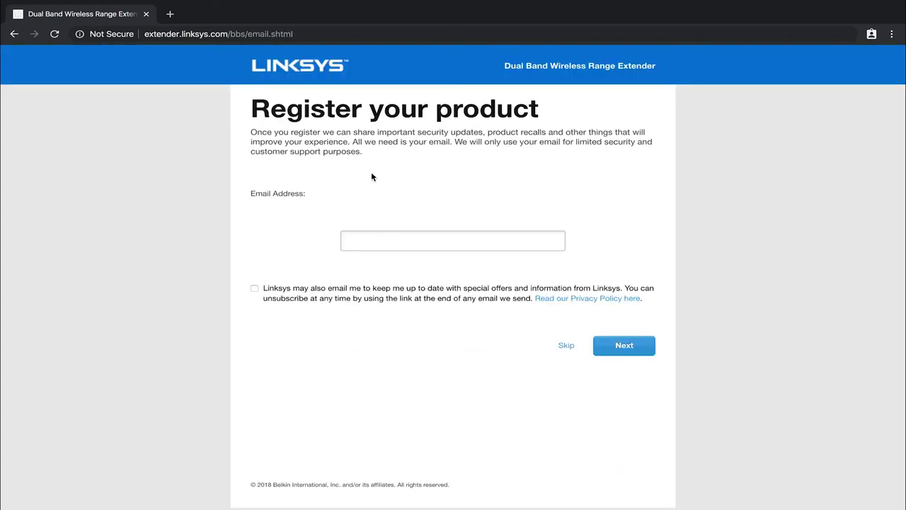
# Skip the 'Register your product' page to reach the setup summary.
pyautogui.click(566, 345)
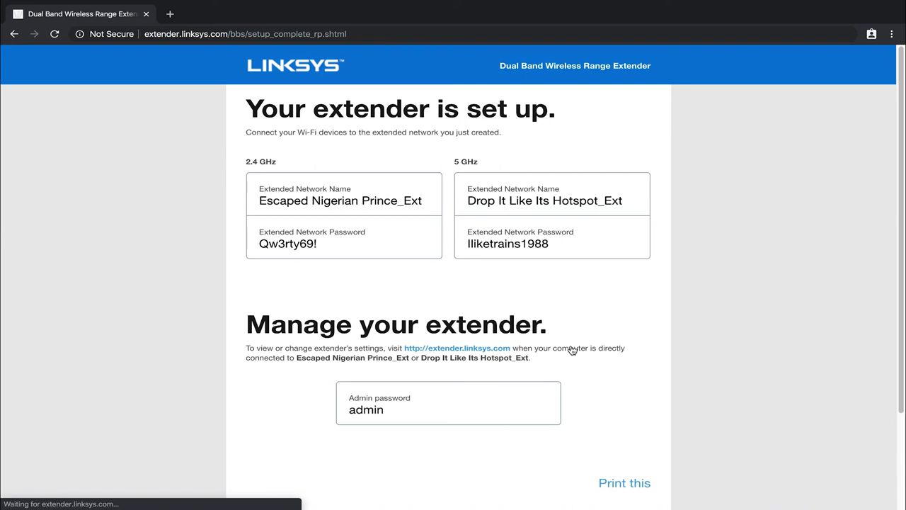
pyautogui.scroll(-1, 572, 349)
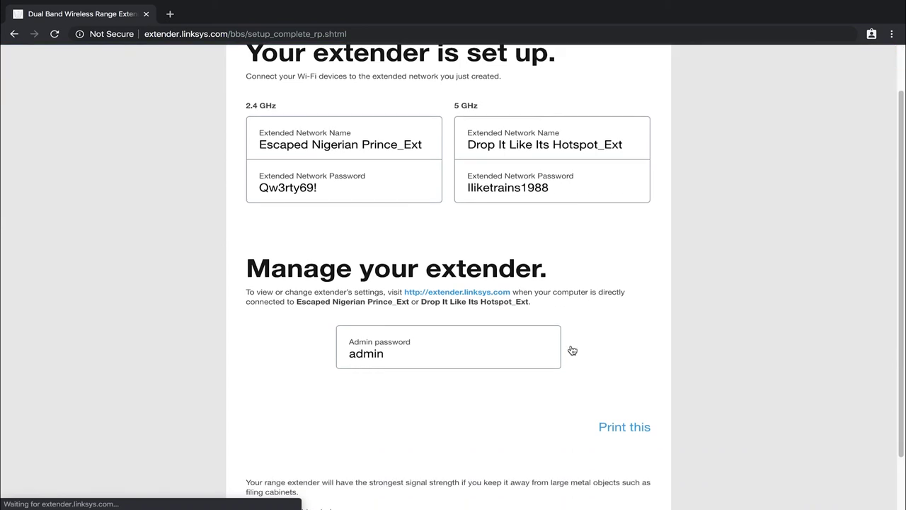
pyautogui.scroll(-1, 406, 363)
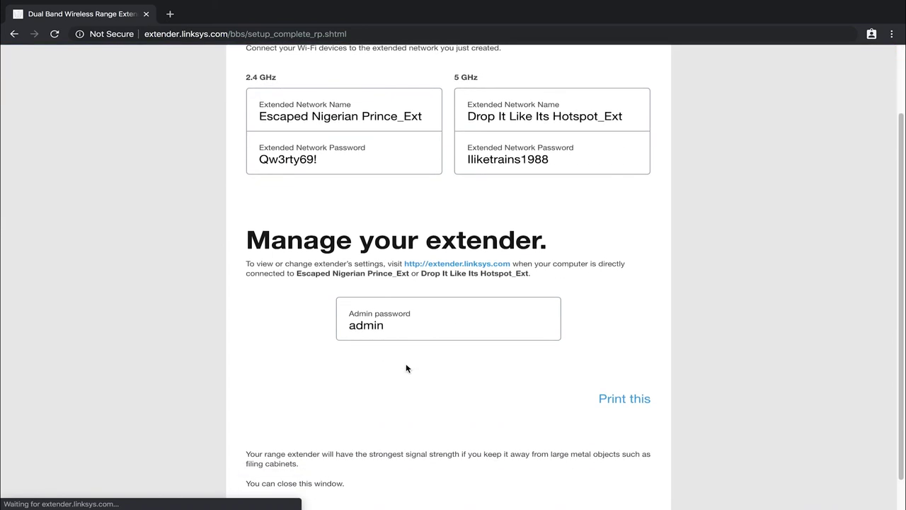
pyautogui.click(633, 404)
pyautogui.scroll(-1, 430, 407)
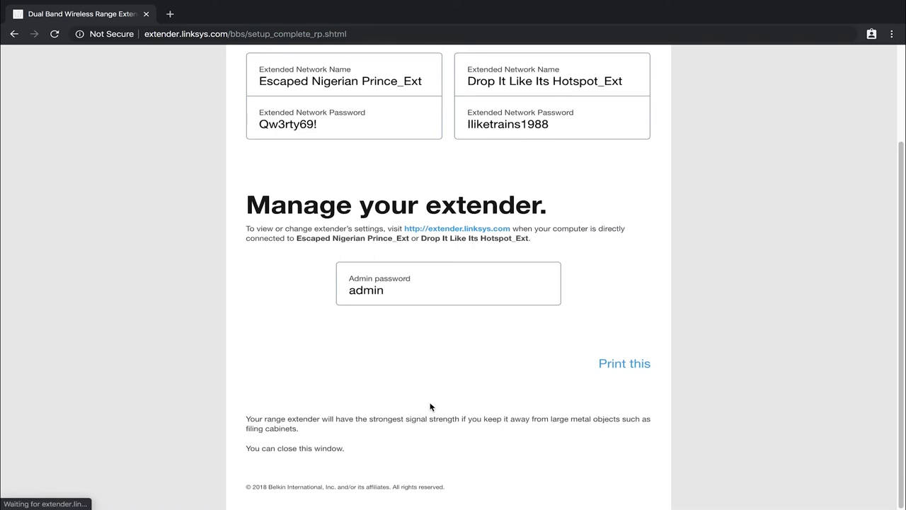
pyautogui.click(414, 231)
pyautogui.click(429, 233)
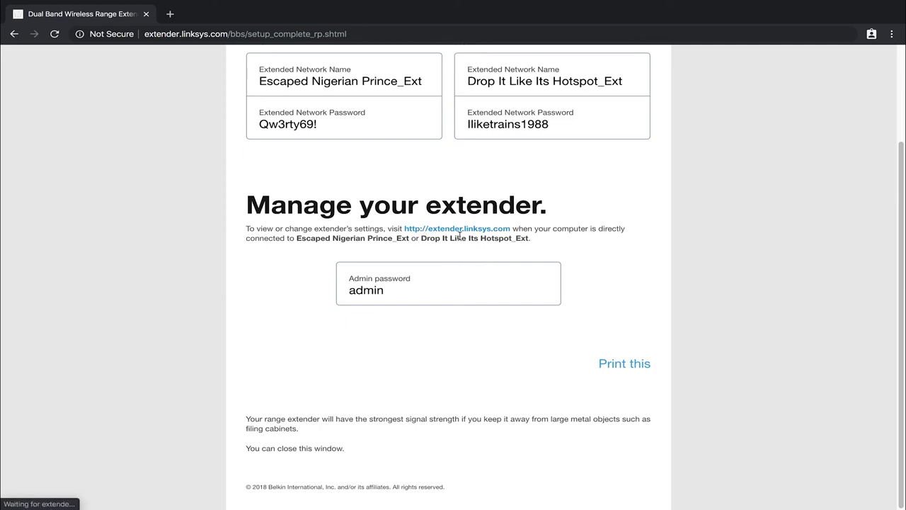